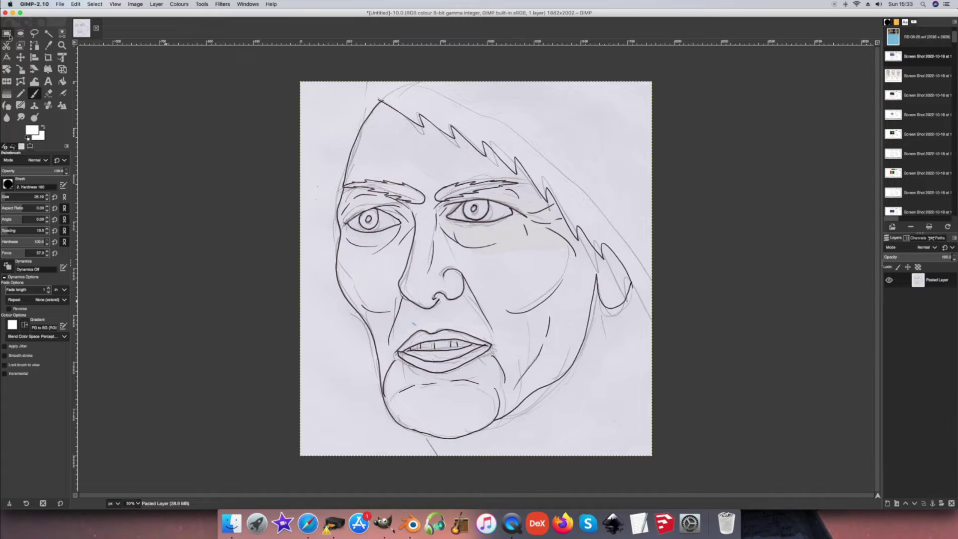
# - Rectangle-select the sketch's top band, then select the whole canvas instead
pyautogui.click(9, 35)
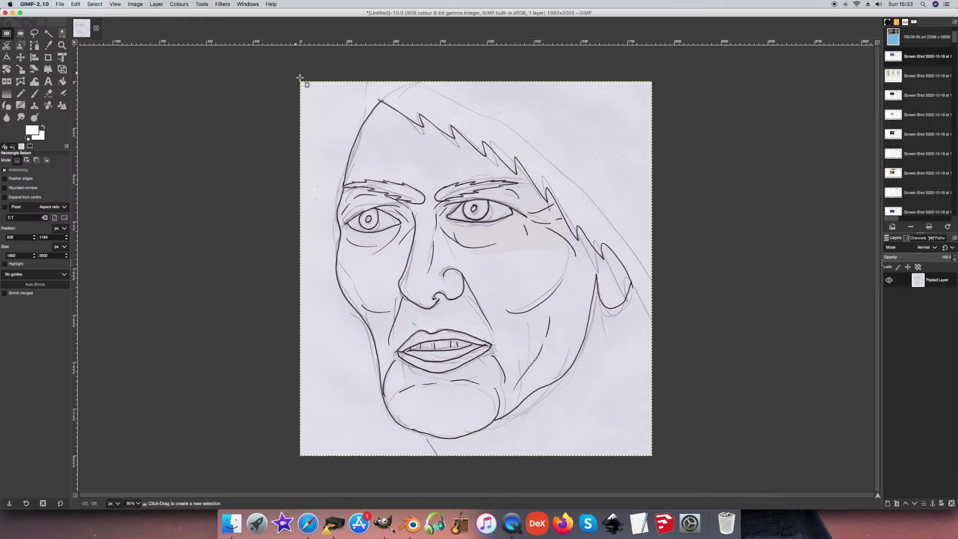
pyautogui.moveTo(302, 83); pyautogui.dragTo(629, 219)
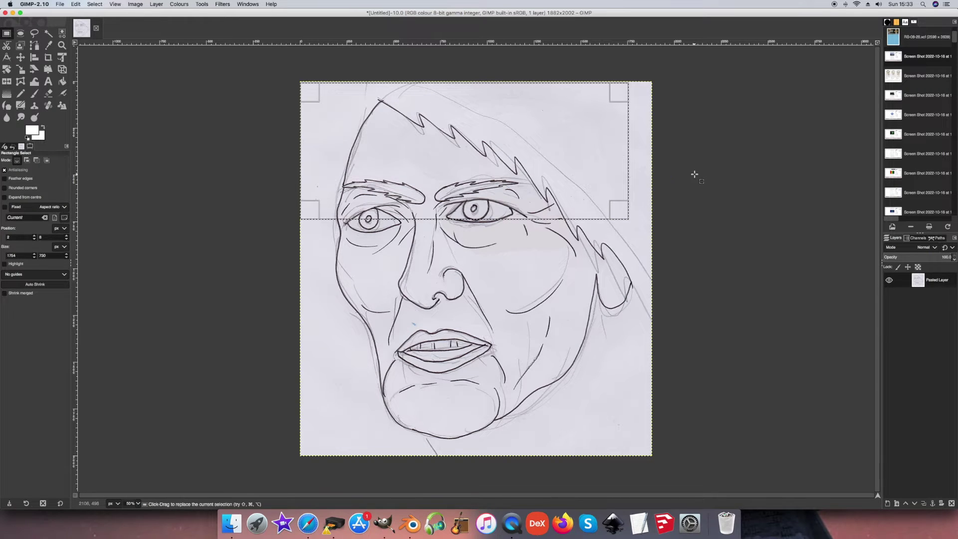
pyautogui.click(95, 4)
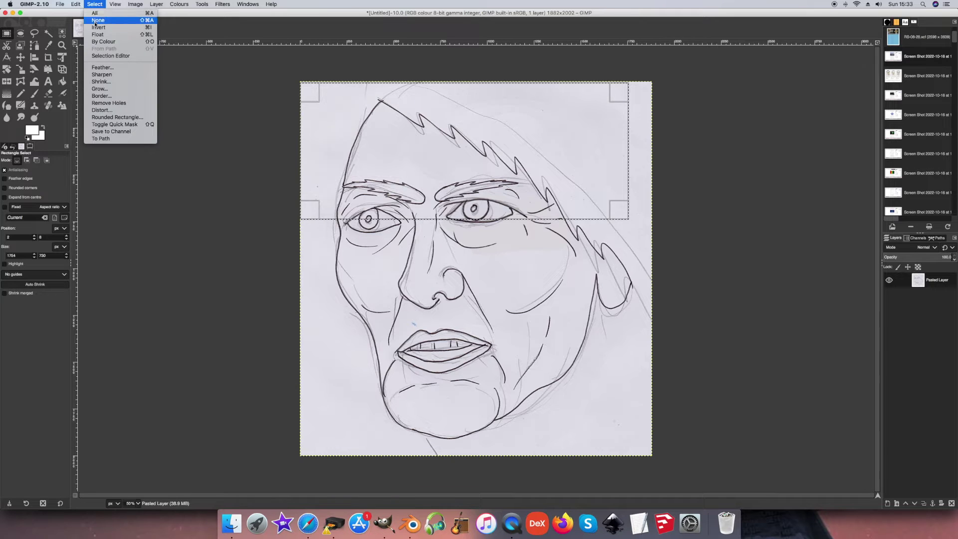
pyautogui.click(95, 13)
# - Lasso-select the area around the right eye and eyebag
pyautogui.click(36, 35)
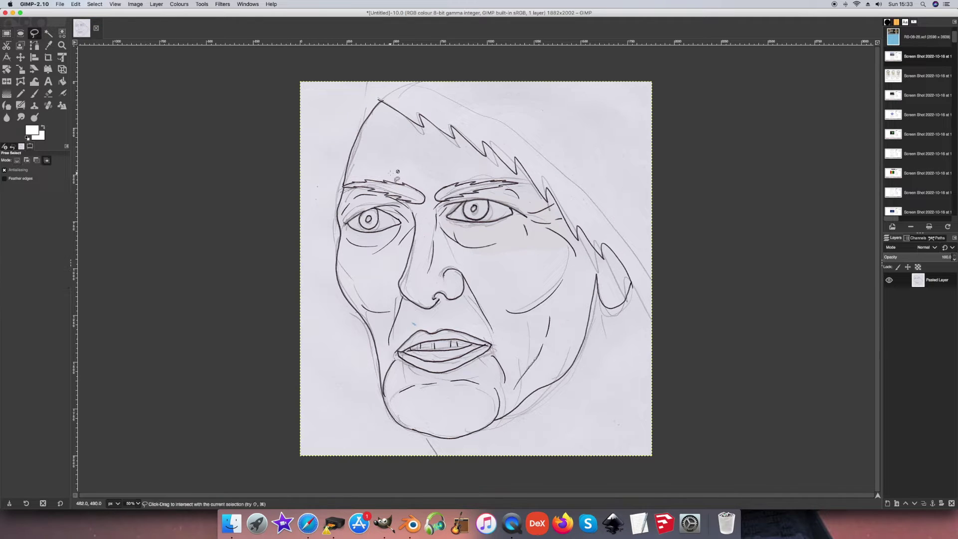
pyautogui.click(95, 4)
pyautogui.click(484, 212)
pyautogui.click(444, 204)
pyautogui.moveTo(444, 204); pyautogui.dragTo(531, 243)
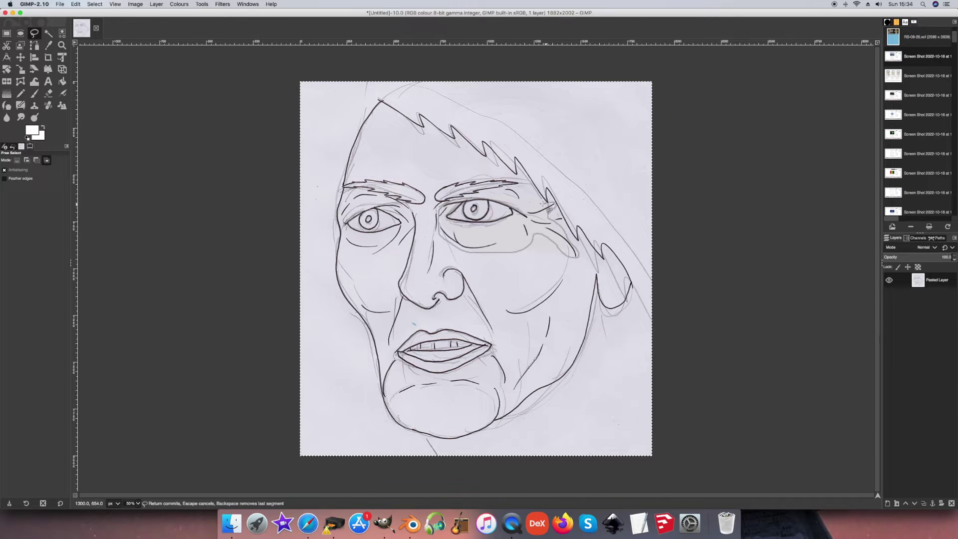
pyautogui.click(480, 196)
pyautogui.press('Return')
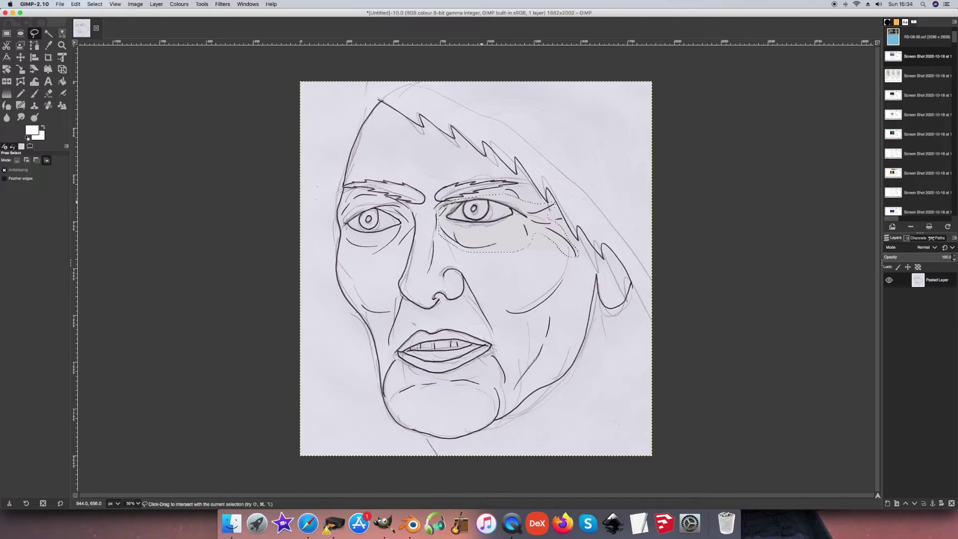
# - Sample the grey paper colour, copy the eye area, and fill it with that grey
pyautogui.press('o')
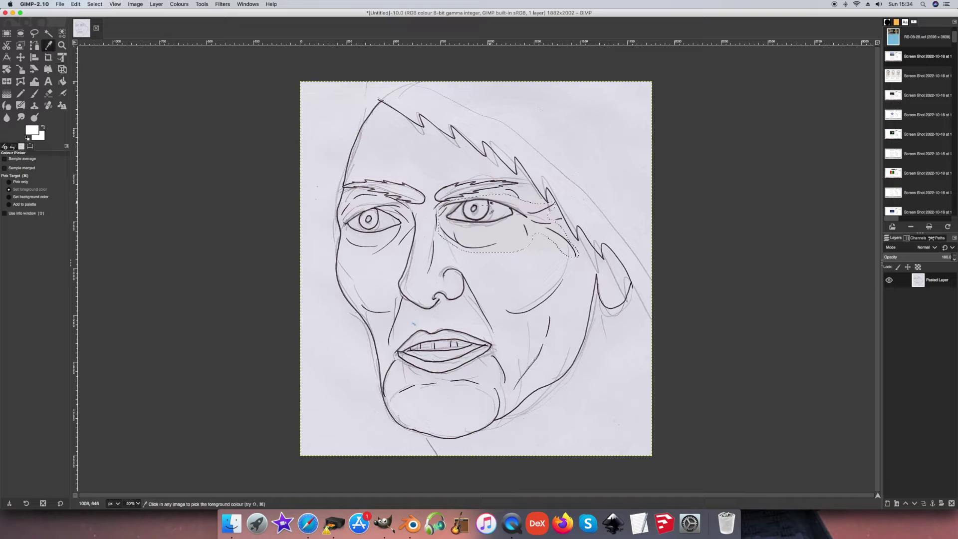
pyautogui.click(487, 231)
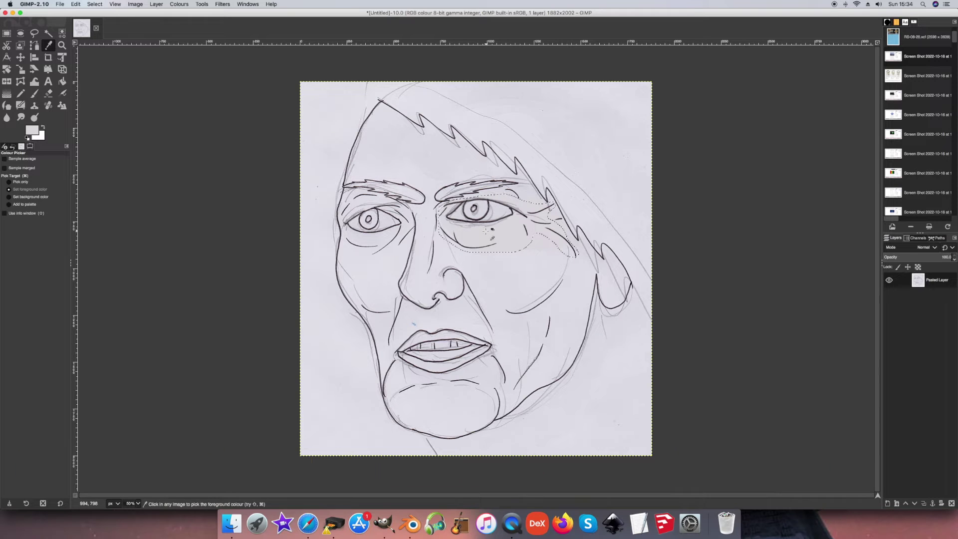
pyautogui.click(76, 4)
pyautogui.click(104, 50)
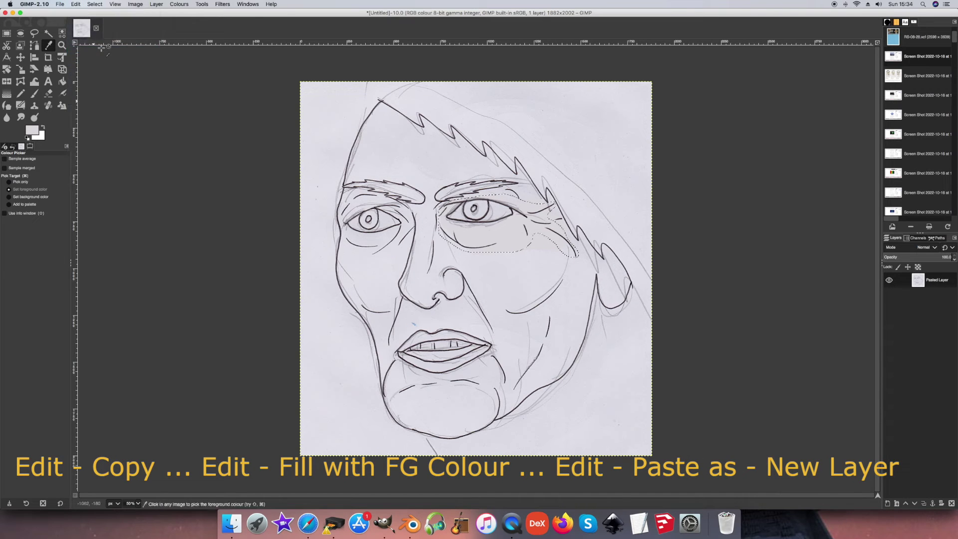
pyautogui.click(76, 4)
pyautogui.click(125, 117)
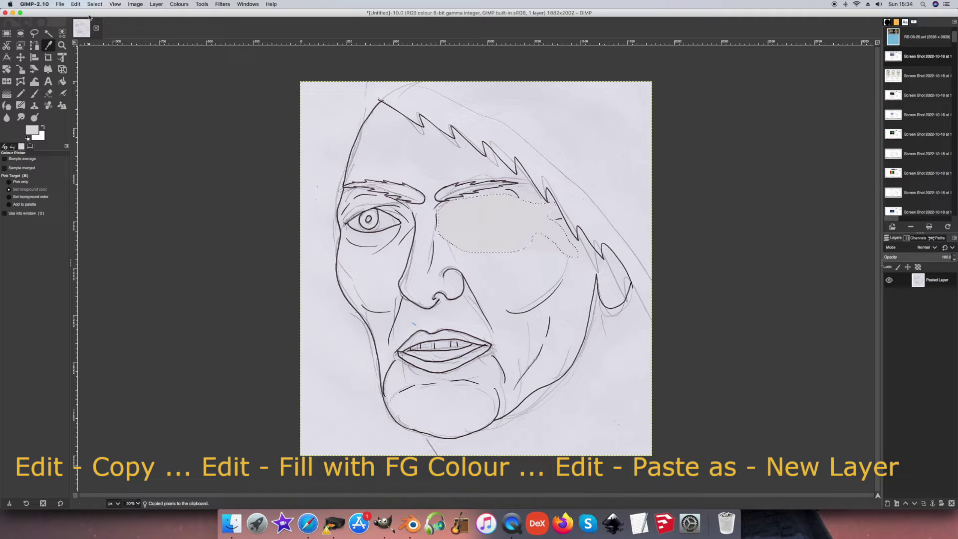
# - Paste the copied eye region as a new layer
pyautogui.click(76, 4)
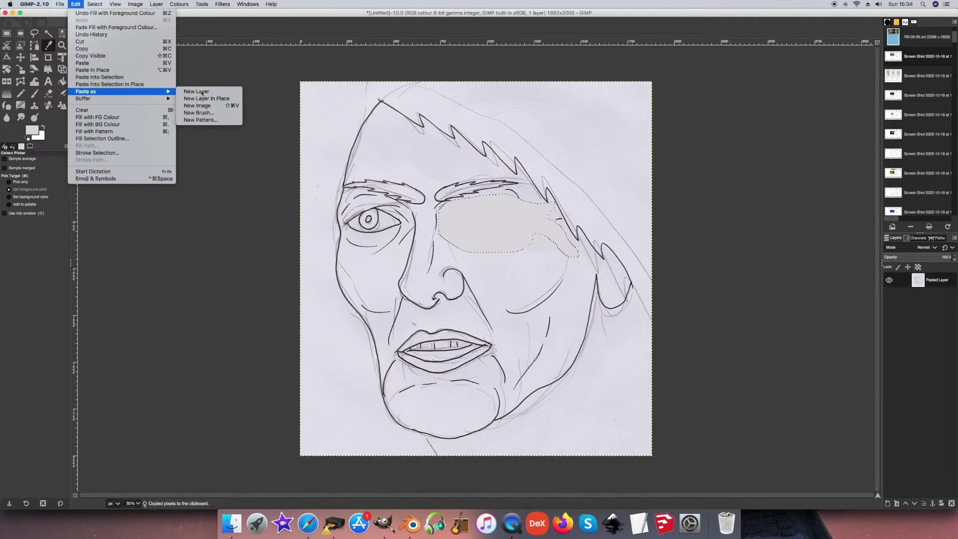
pyautogui.click(202, 91)
pyautogui.click(20, 57)
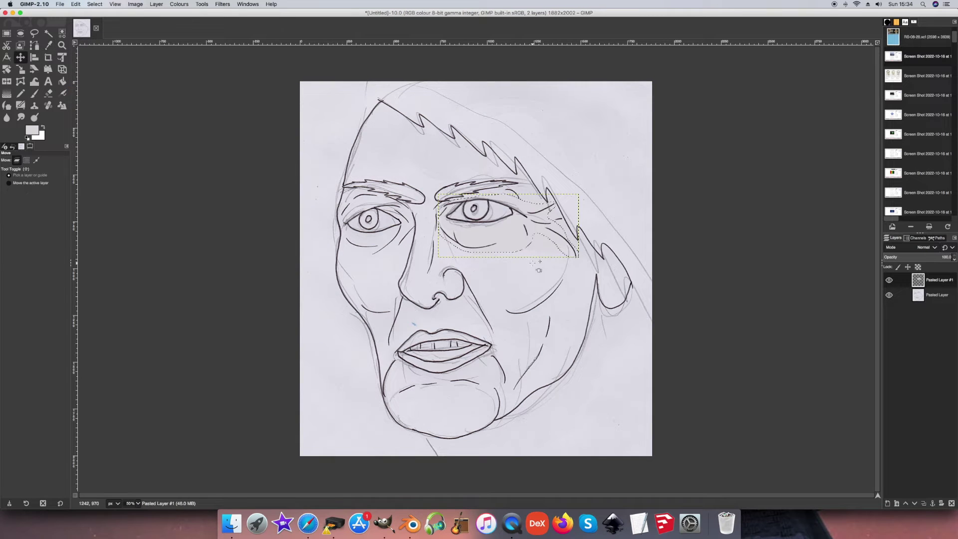
# - Nudge Pasted Layer #1 down a few pixels to level the eyes, then activate the sketch layer
pyautogui.moveTo(478, 224); pyautogui.dragTo(477, 230)
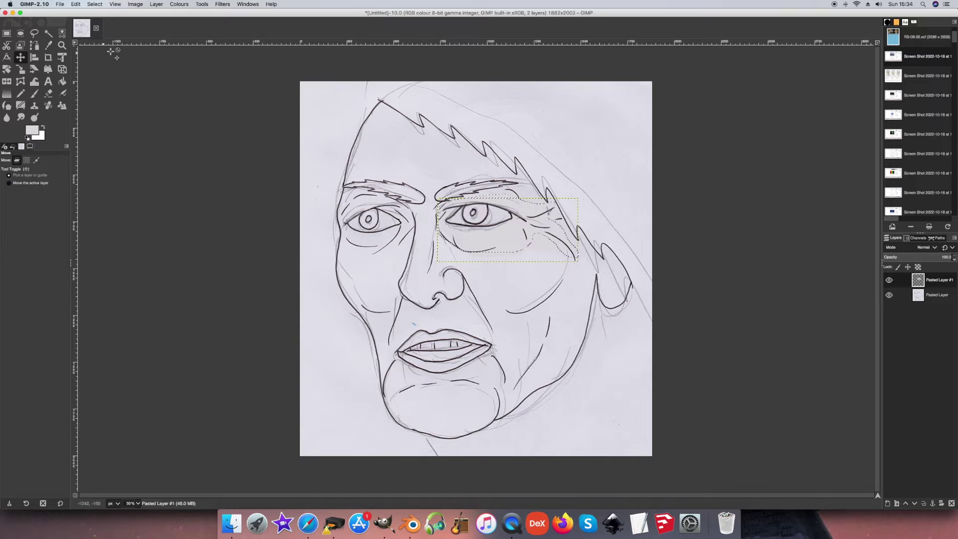
pyautogui.click(100, 4)
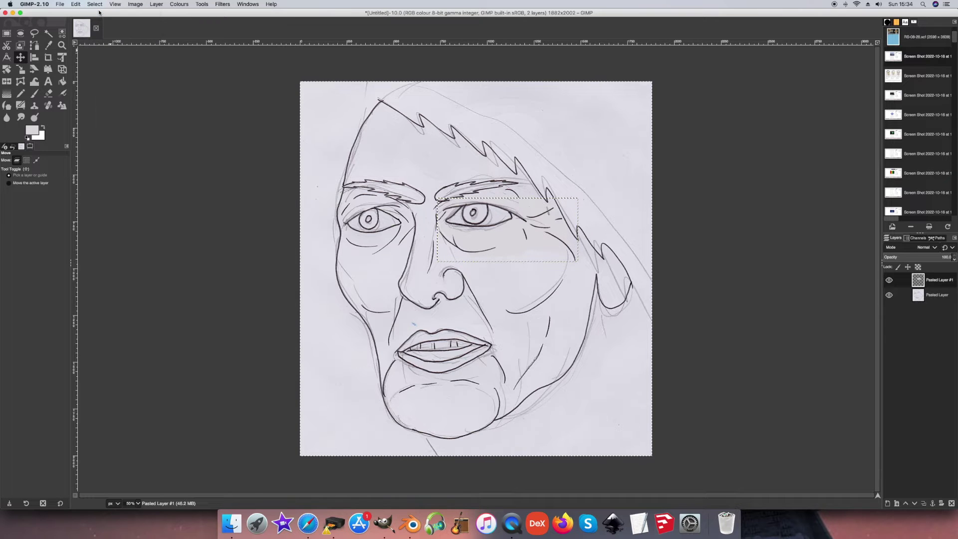
pyautogui.click(7, 33)
pyautogui.moveTo(275, 67)
pyautogui.mouseDown()
pyautogui.moveTo(732, 170)
pyautogui.moveTo(749, 218)
pyautogui.mouseUp()
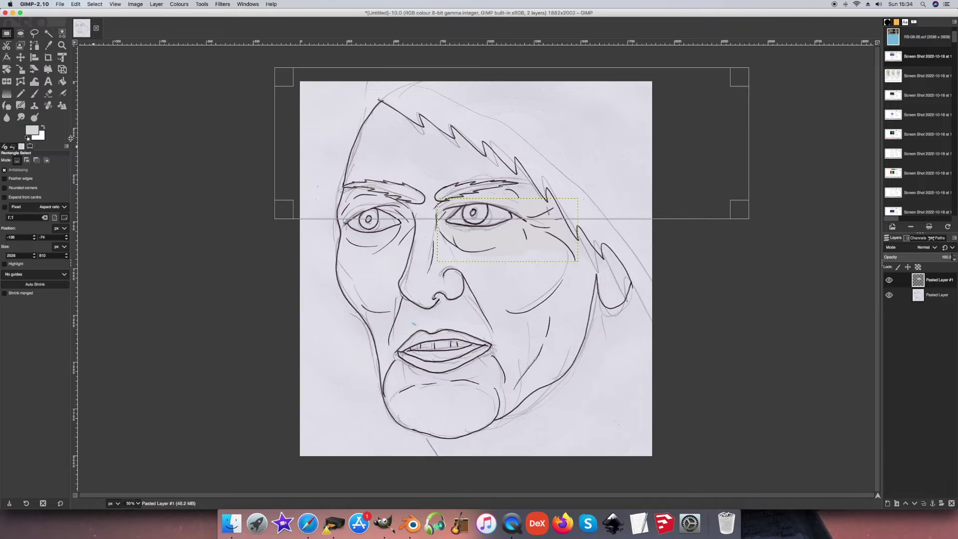
pyautogui.press('m')
pyautogui.moveTo(492, 218); pyautogui.dragTo(492, 220)
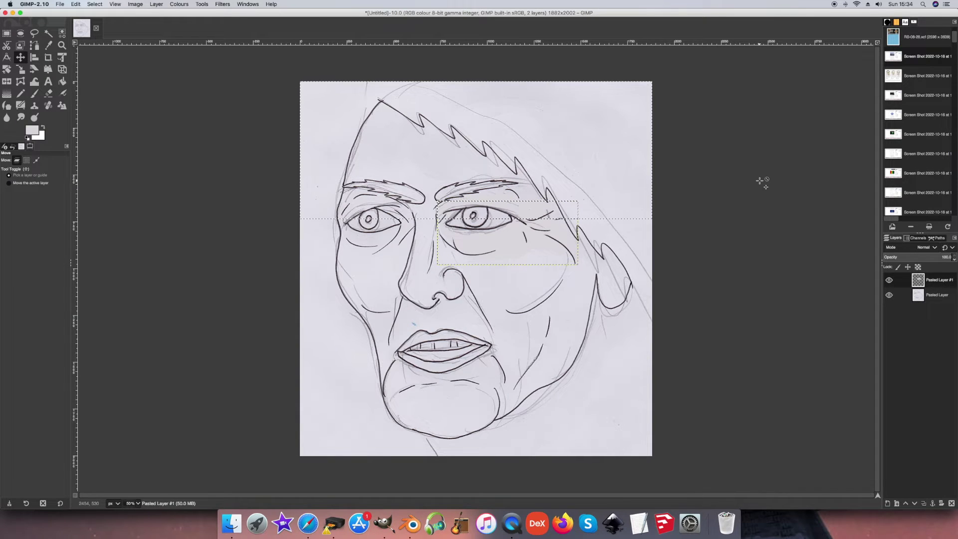
pyautogui.click(935, 296)
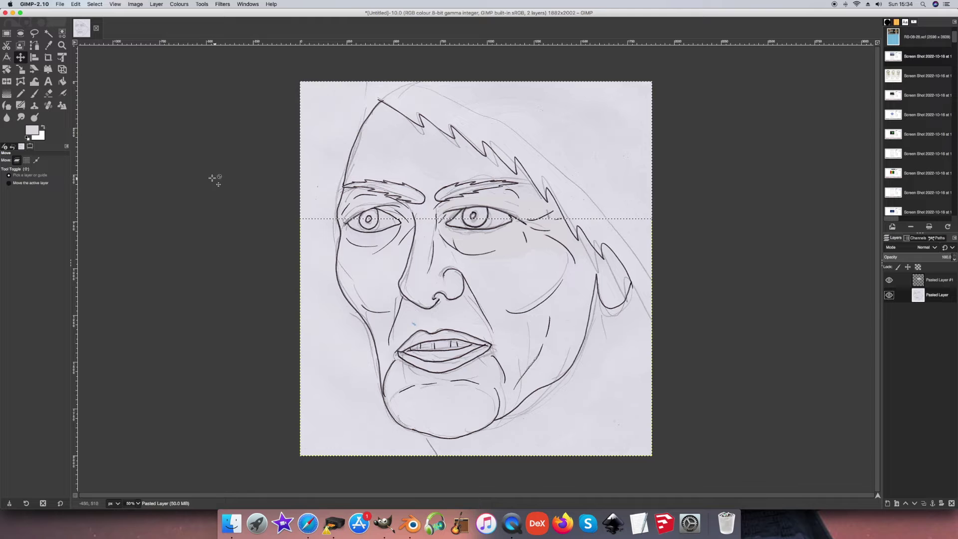
# - Copy the visible image merged, paste it as a new layer, and merge the eye patch down
pyautogui.click(94, 4)
pyautogui.click(72, 7)
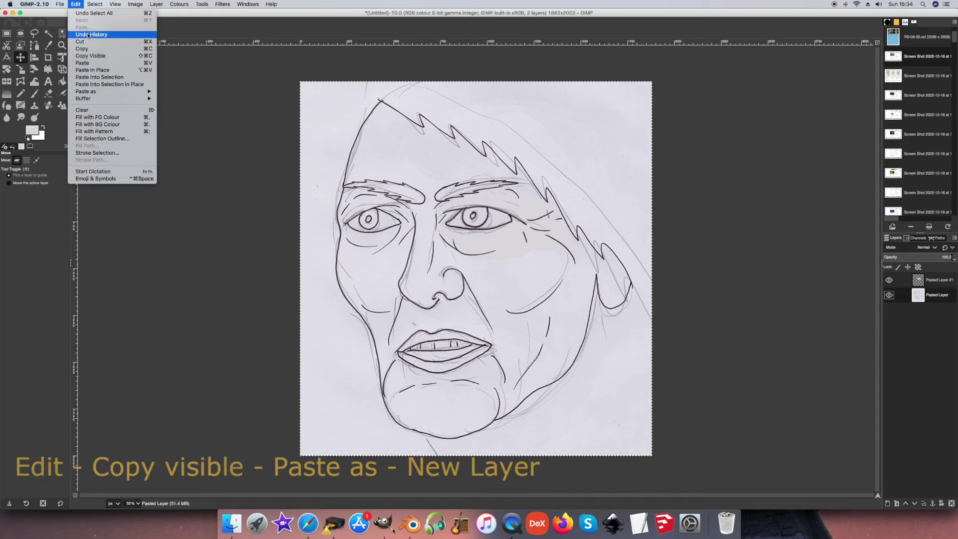
pyautogui.click(97, 57)
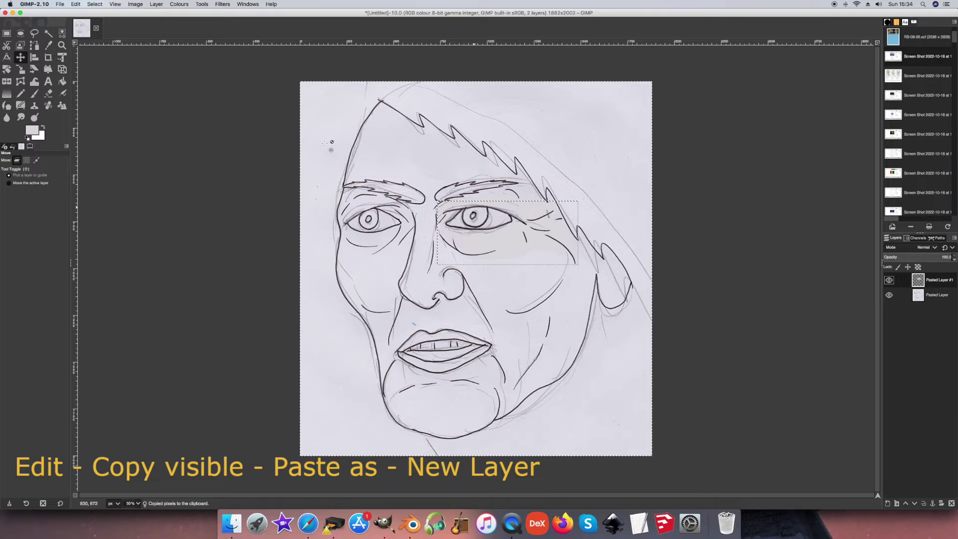
pyautogui.click(76, 4)
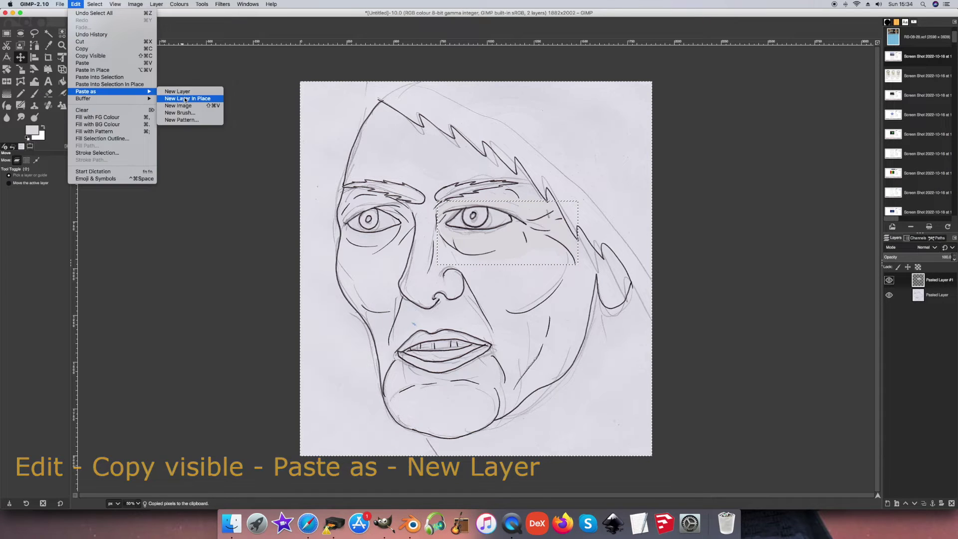
pyautogui.click(182, 93)
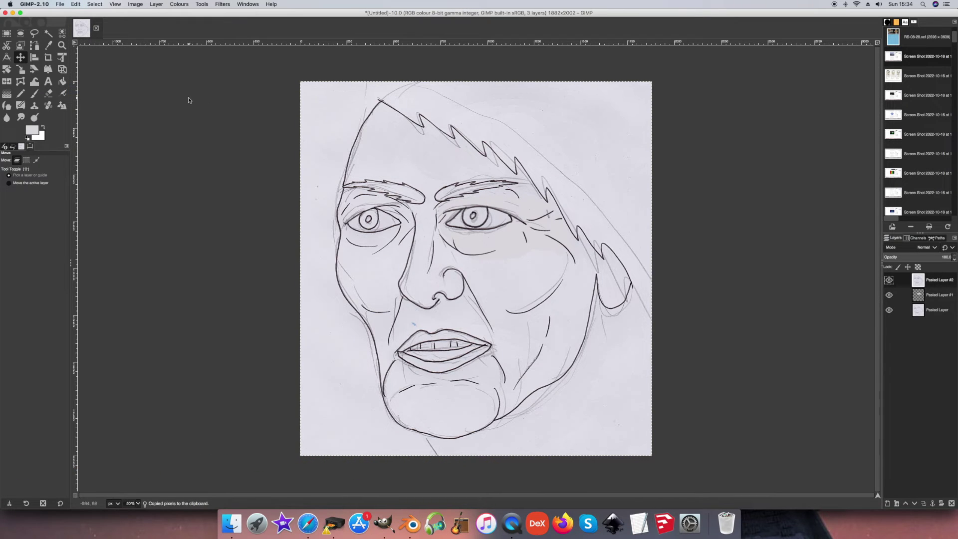
pyautogui.click(938, 294)
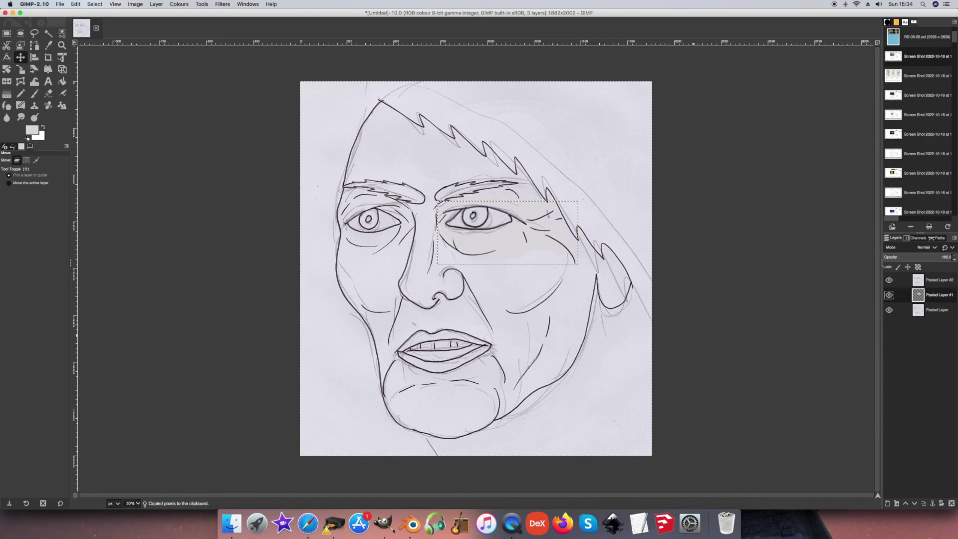
pyautogui.click(951, 503)
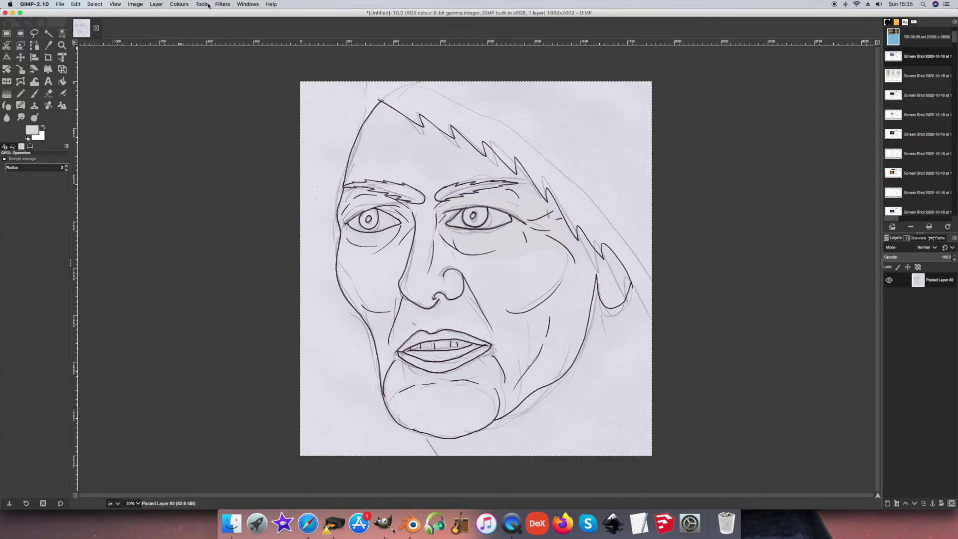
# - Apply Filters > Artistic > Softglow with its default settings
pyautogui.click(220, 5)
pyautogui.moveTo(226, 110)
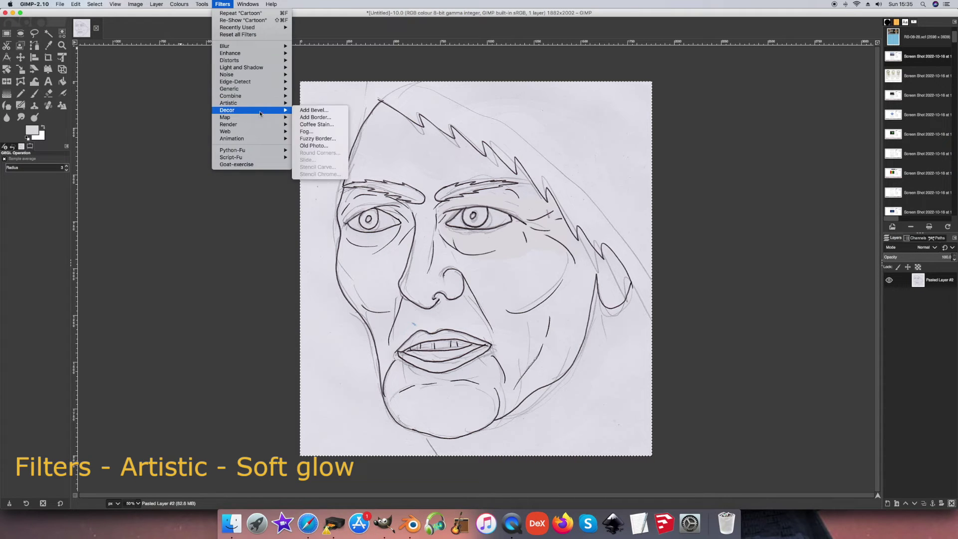
pyautogui.click(330, 209)
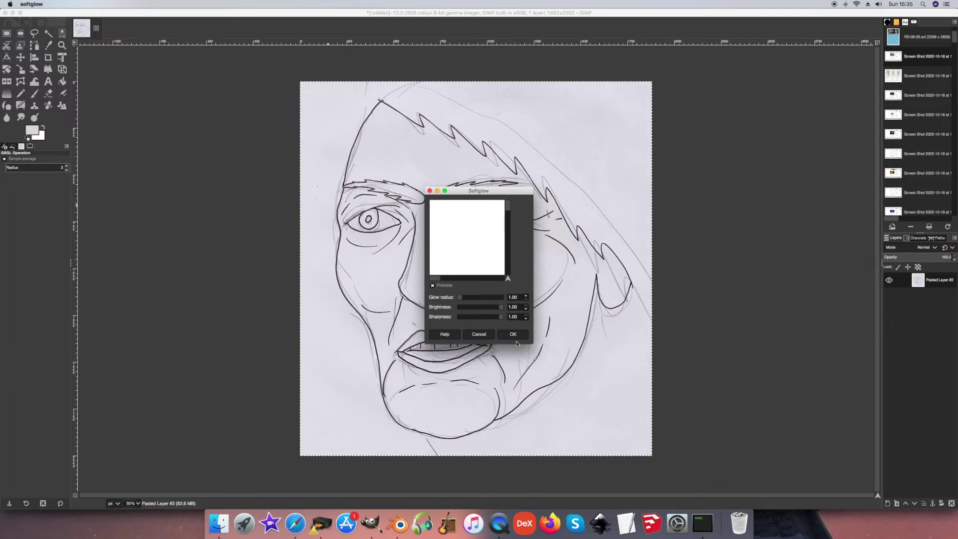
pyautogui.click(512, 334)
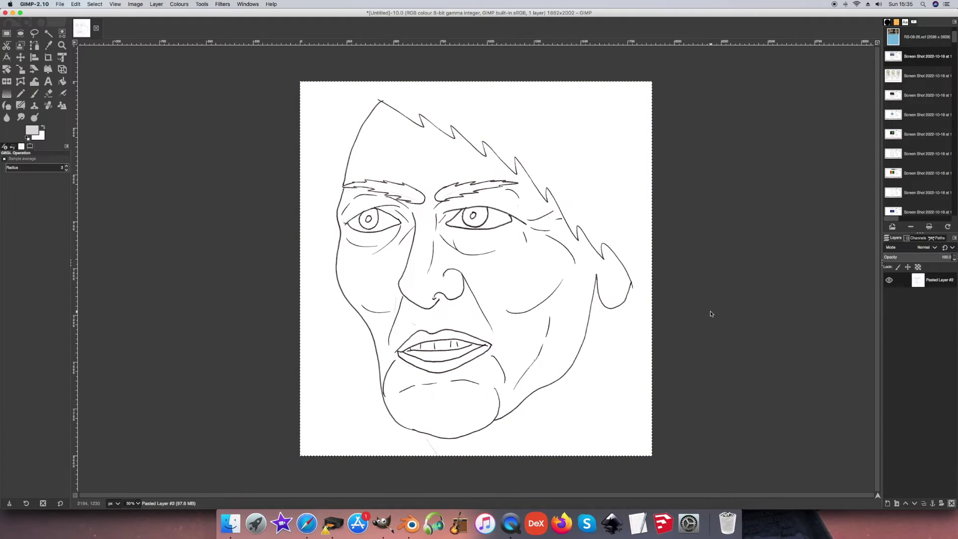
# - Apply a Gaussian Blur with default settings to soften the lines
pyautogui.click(222, 4)
pyautogui.click(343, 46)
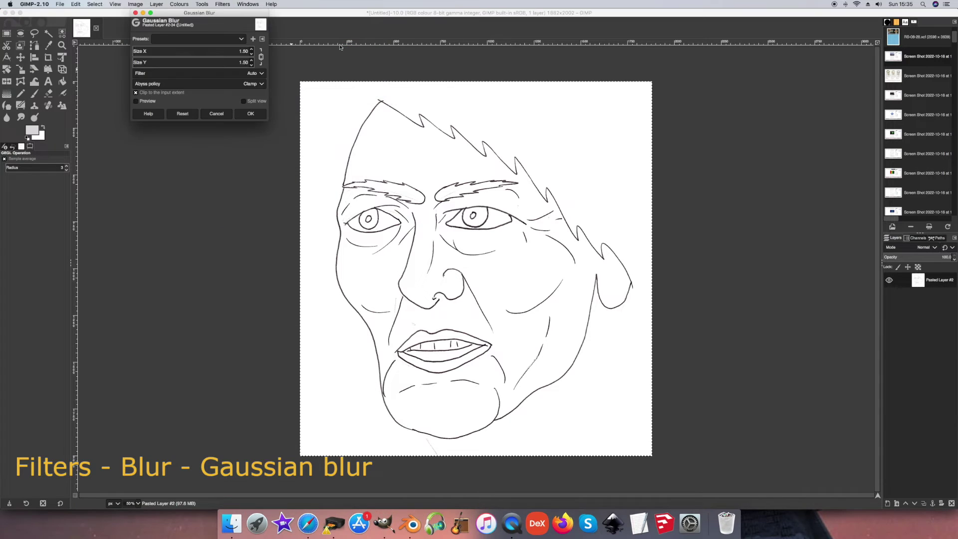
pyautogui.click(249, 114)
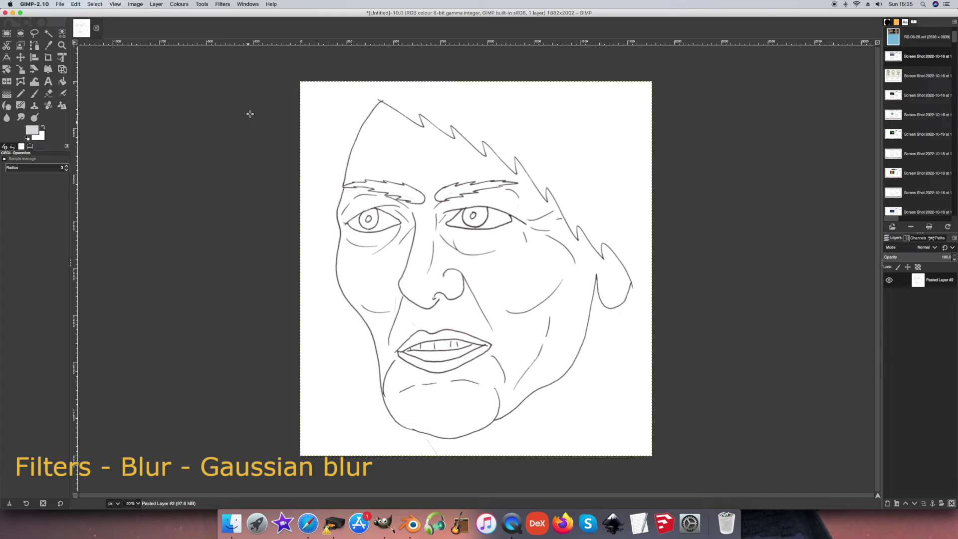
# - Apply the Cartoon filter to thicken the lines into bold black strokes
pyautogui.click(223, 4)
pyautogui.moveTo(229, 103)
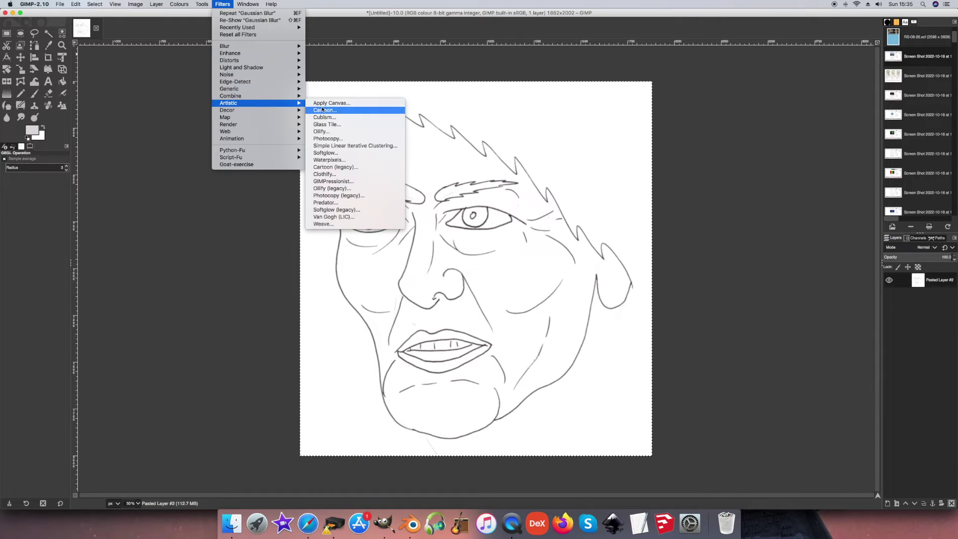
pyautogui.click(323, 109)
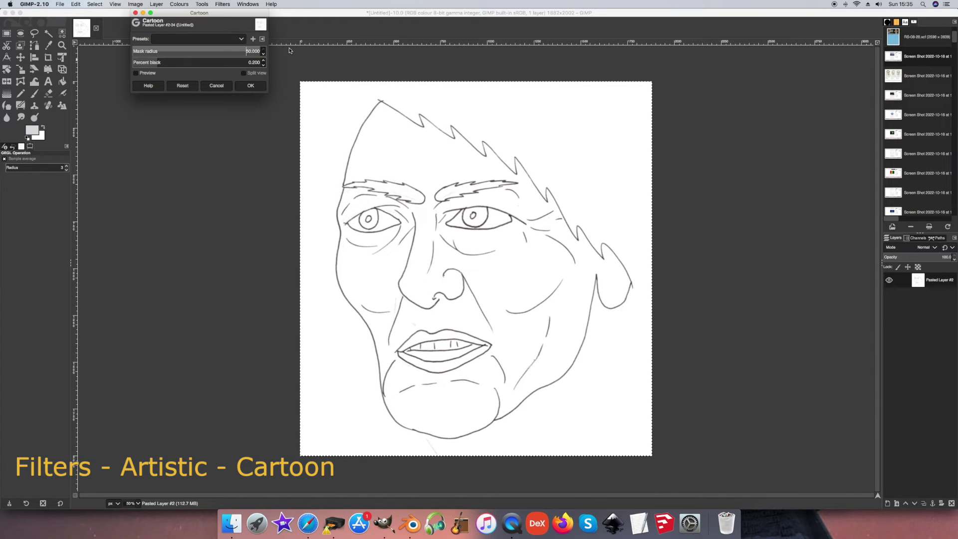
pyautogui.click(250, 86)
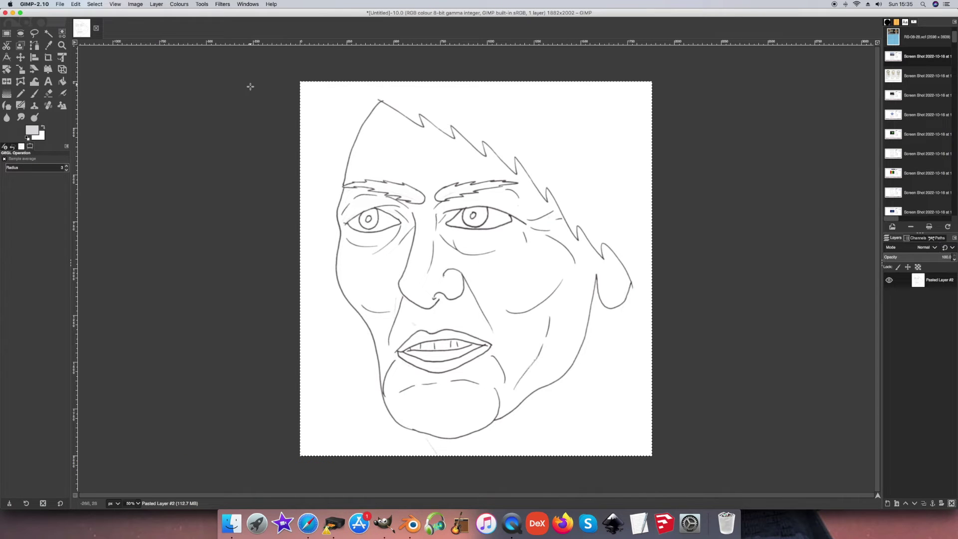
pyautogui.click(49, 44)
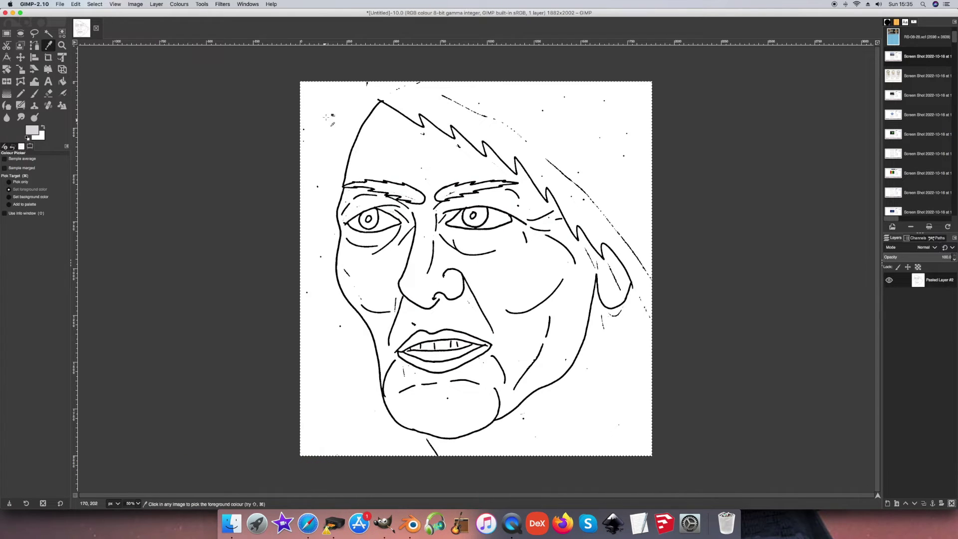
# - Free-select an outline around the face, from forehead down the cheek, chin, jaw, ear and hair
pyautogui.click(34, 33)
pyautogui.click(391, 93)
pyautogui.click(339, 159)
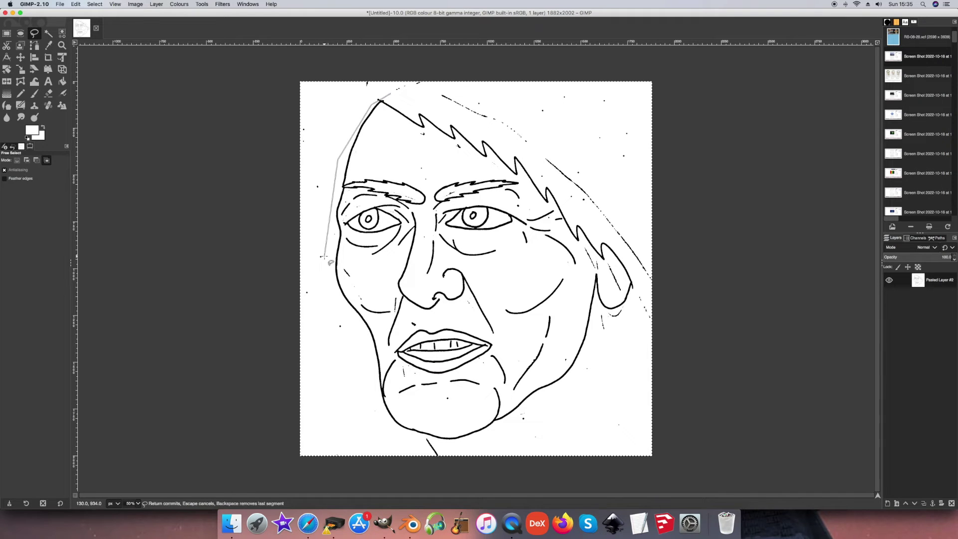
pyautogui.click(333, 230)
pyautogui.click(325, 265)
pyautogui.click(343, 319)
pyautogui.click(371, 414)
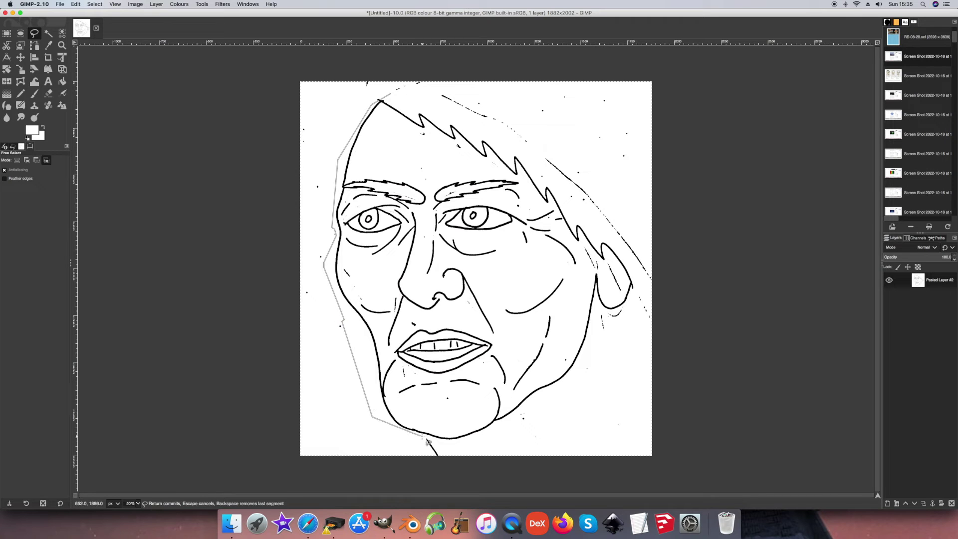
pyautogui.click(436, 442)
pyautogui.click(494, 444)
pyautogui.click(521, 409)
pyautogui.click(591, 357)
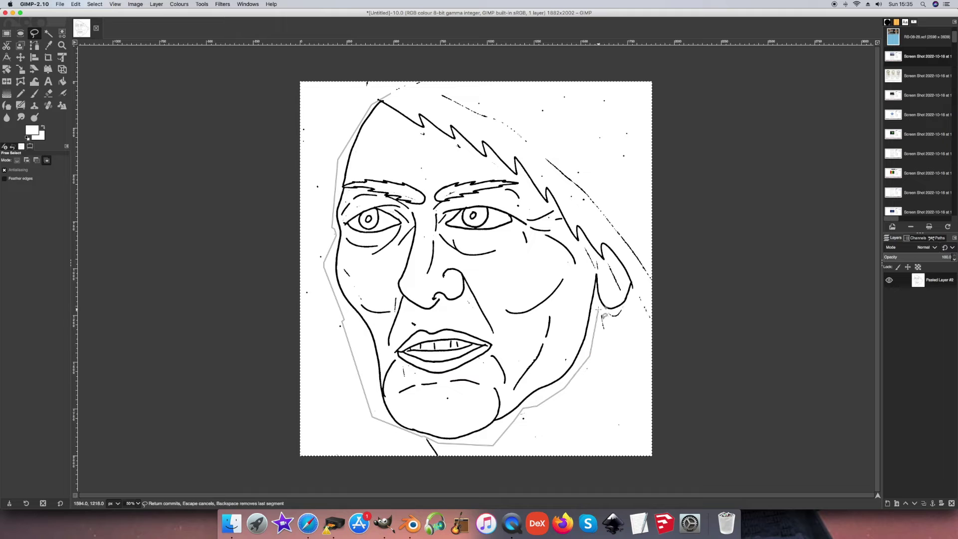
pyautogui.click(620, 308)
pyautogui.click(637, 285)
pyautogui.click(591, 204)
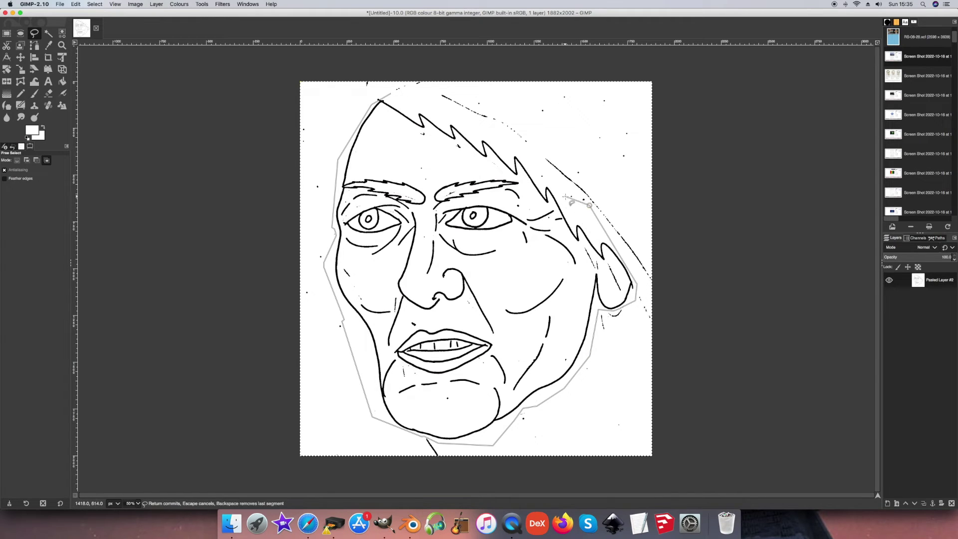
pyautogui.click(514, 140)
pyautogui.click(380, 100)
pyautogui.press('Return')
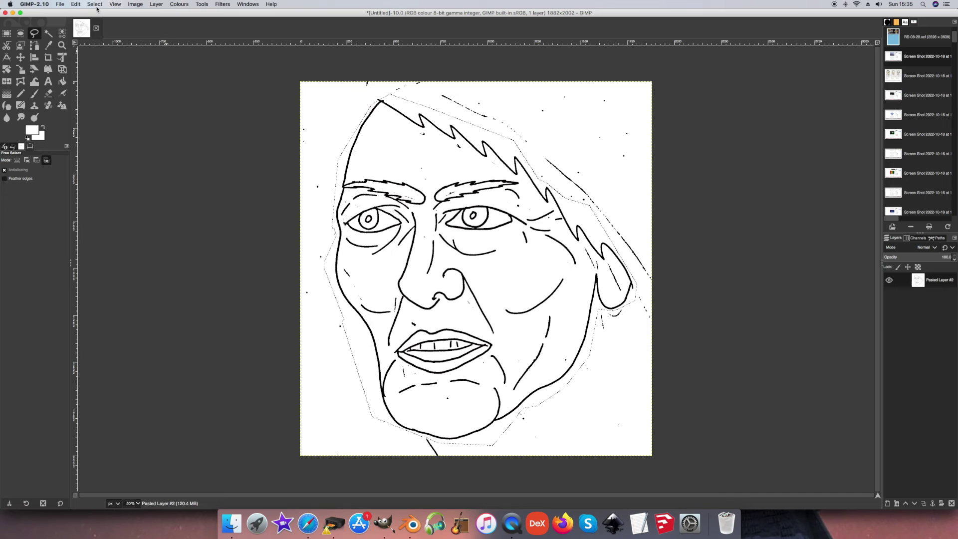
# - Invert the selection, fill everything outside the face with white, and deselect
pyautogui.click(96, 5)
pyautogui.click(99, 28)
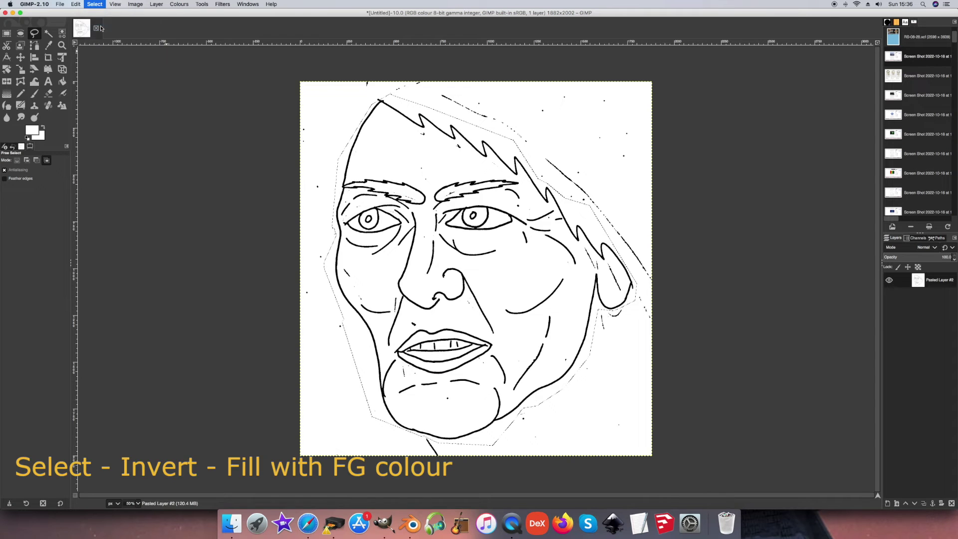
pyautogui.click(76, 5)
pyautogui.click(108, 114)
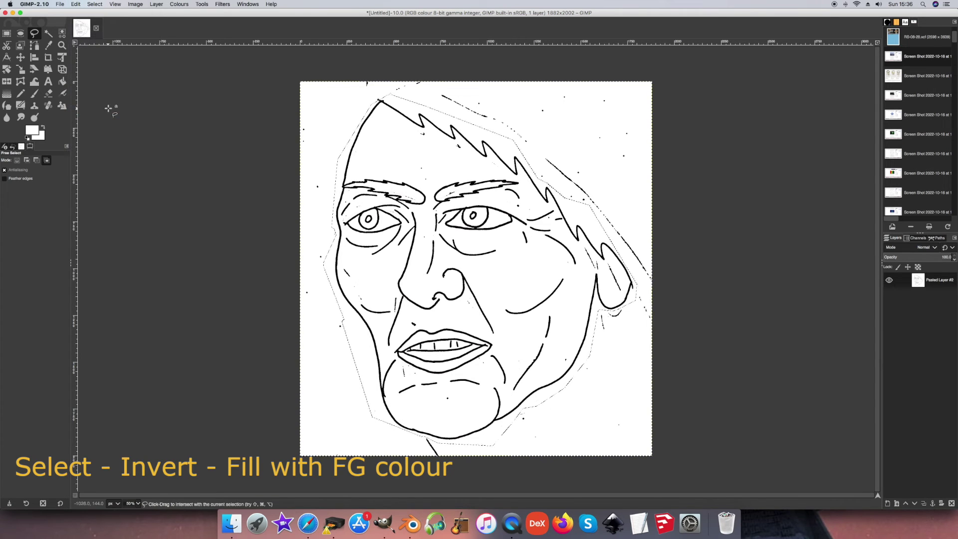
pyautogui.click(95, 4)
pyautogui.click(100, 20)
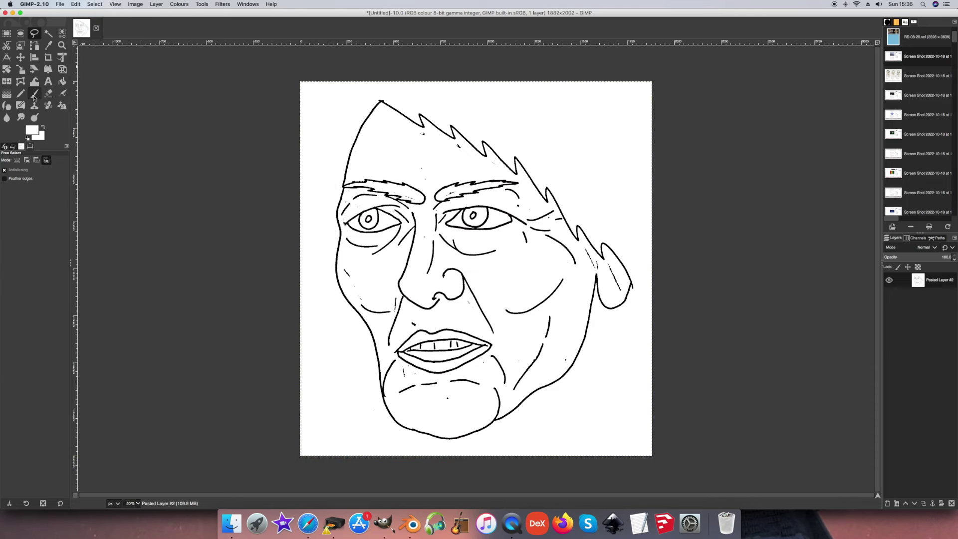
# - Paint white over the stray mark near the eyebrow with the Paintbrush
pyautogui.click(34, 95)
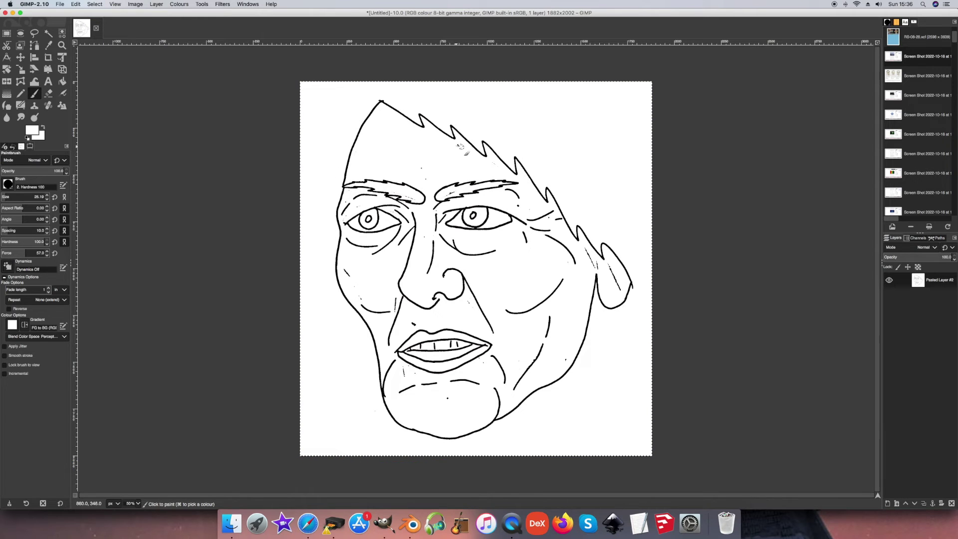
pyautogui.moveTo(407, 196); pyautogui.dragTo(397, 189)
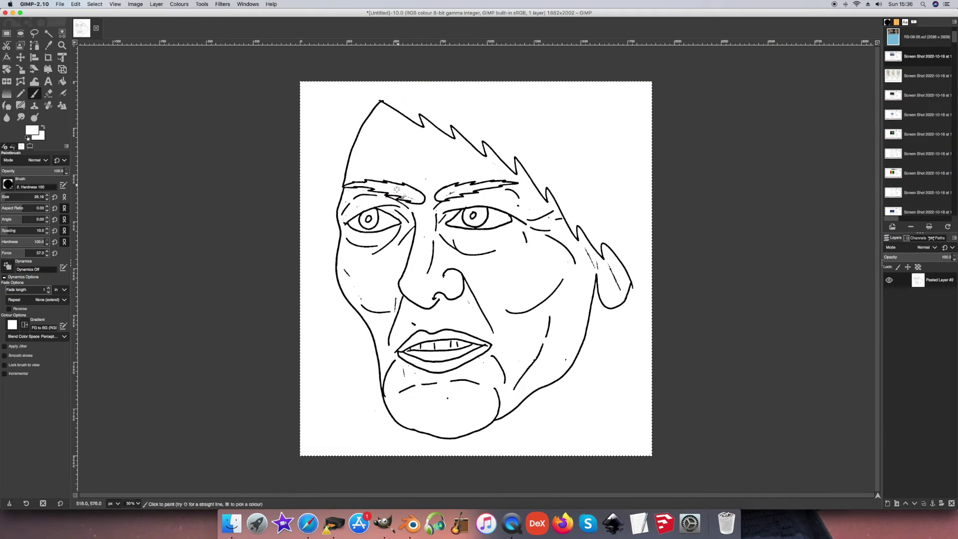